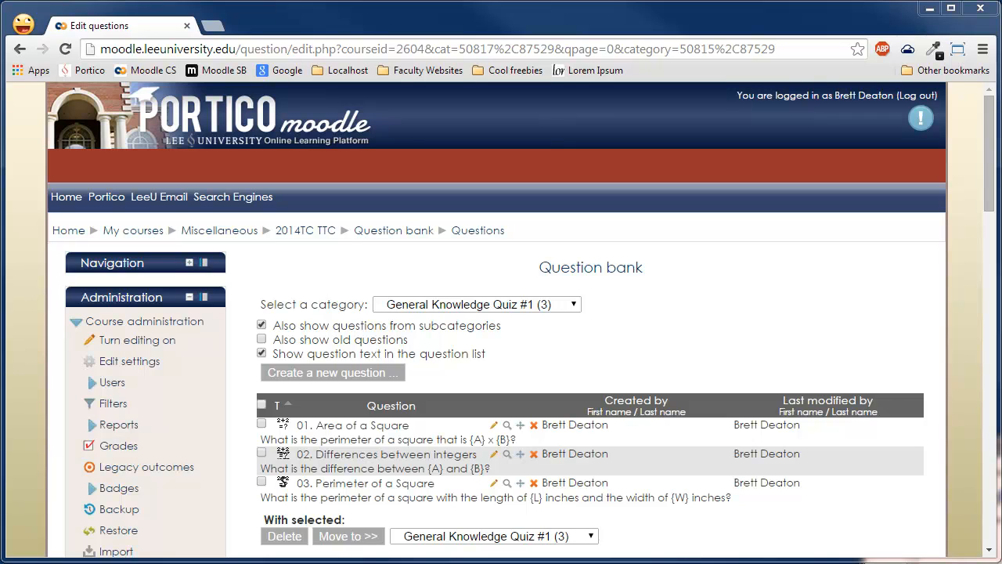
Step: Create a new Embedded answers (Cloze) question named "04. Embedded Answers"
click(345, 384)
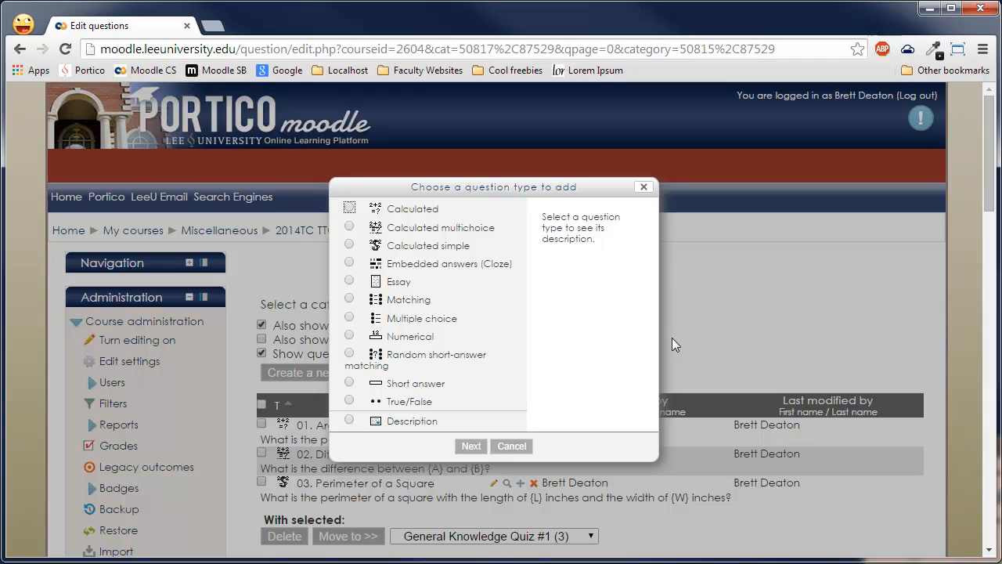
click(471, 268)
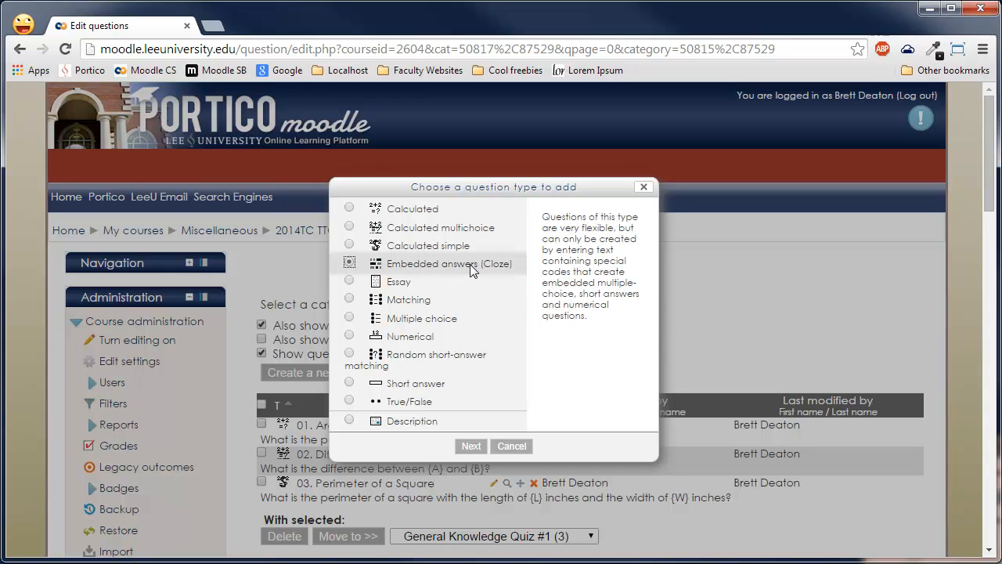
click(470, 446)
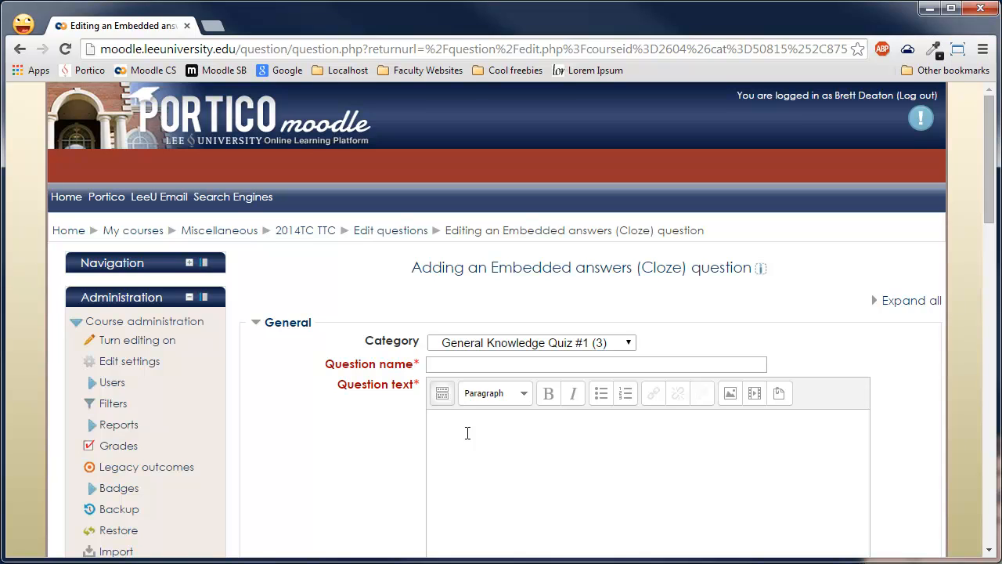
click(467, 368)
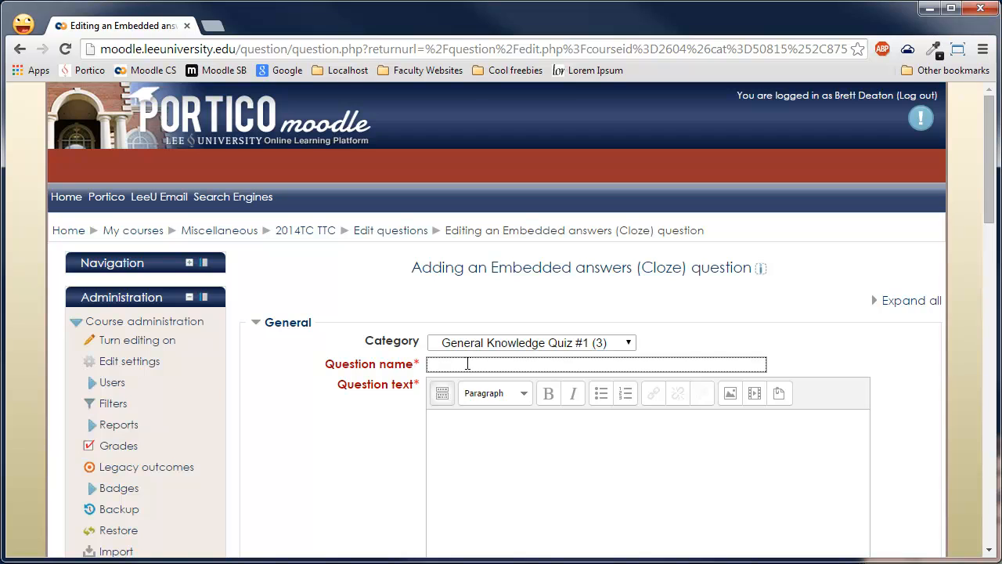
text(04. Embedded Answers)
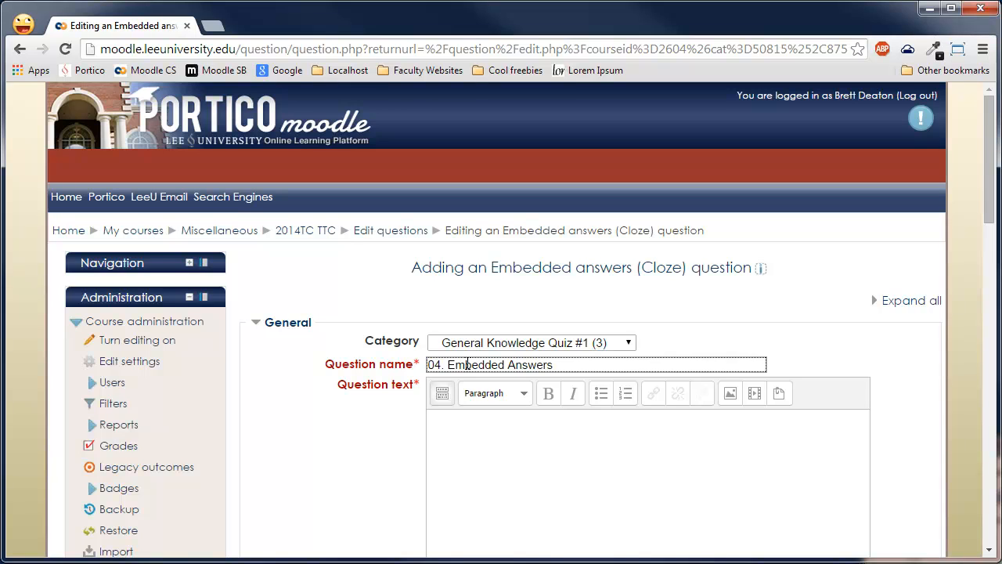
Step: Enter "Please answer the questions below:" as the opening line of the question text
scroll(468, 364, down, 1)
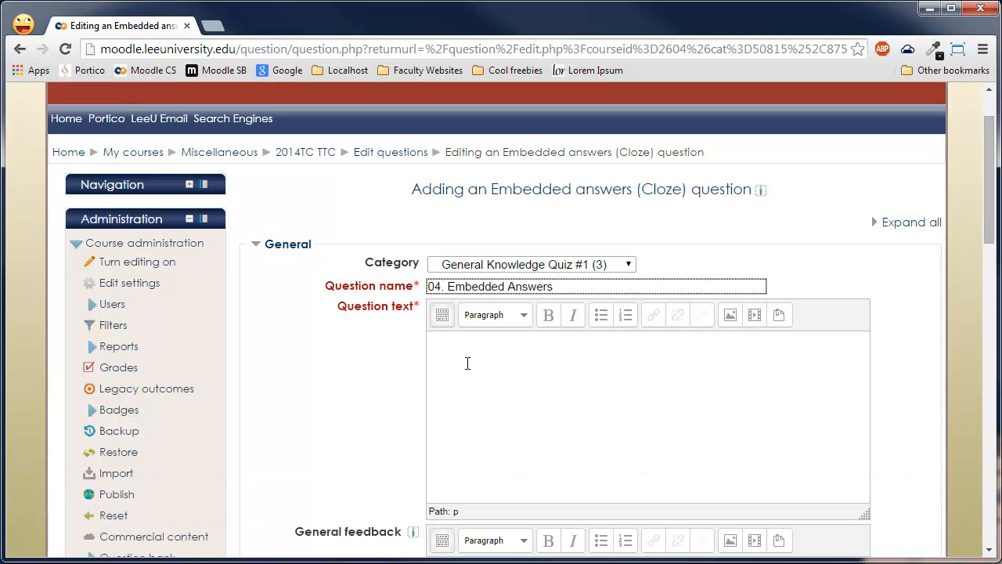
click(502, 363)
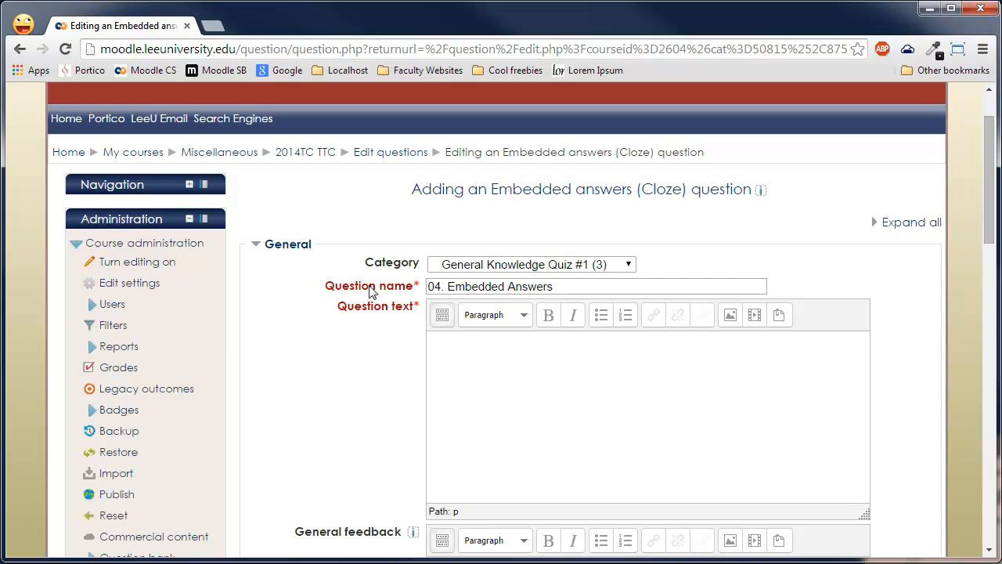
text(Please answer the questions below:)
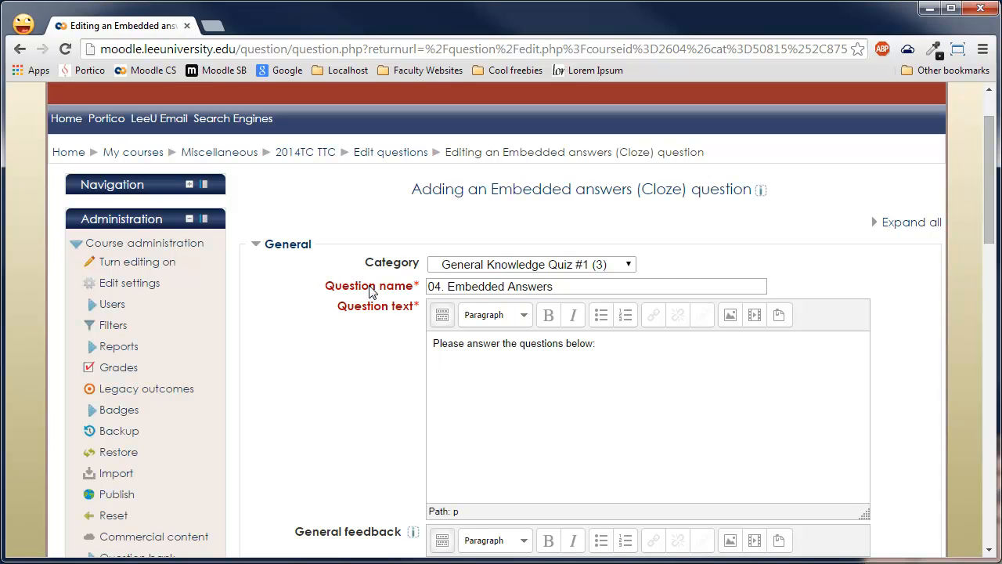
Step: Add the line "The President of the United States is:" with the short-answer code {1:SA:=Barack Obama}
text(The President of the United States is:)
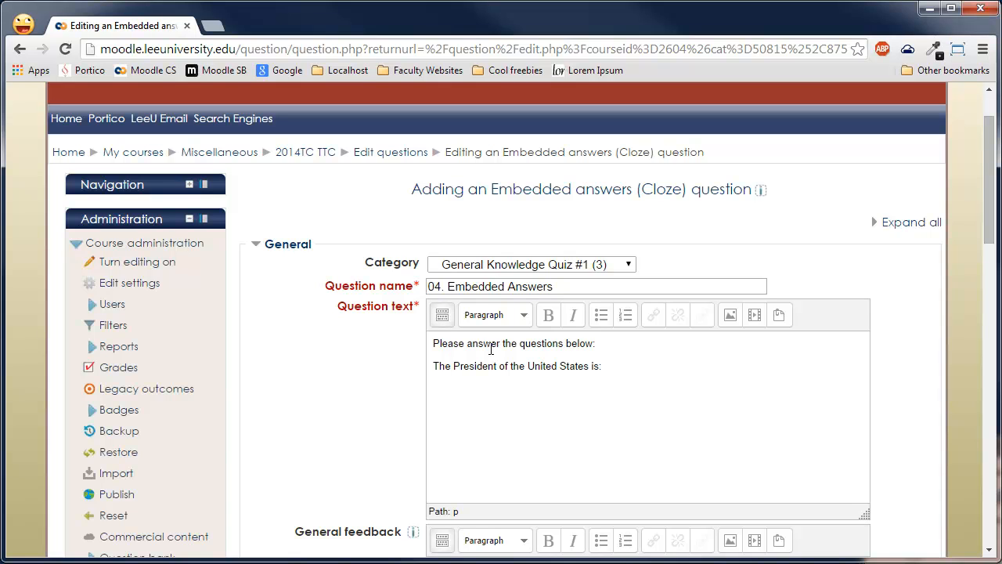
text({1:SA)
text(:)
text(=Barack Obama)
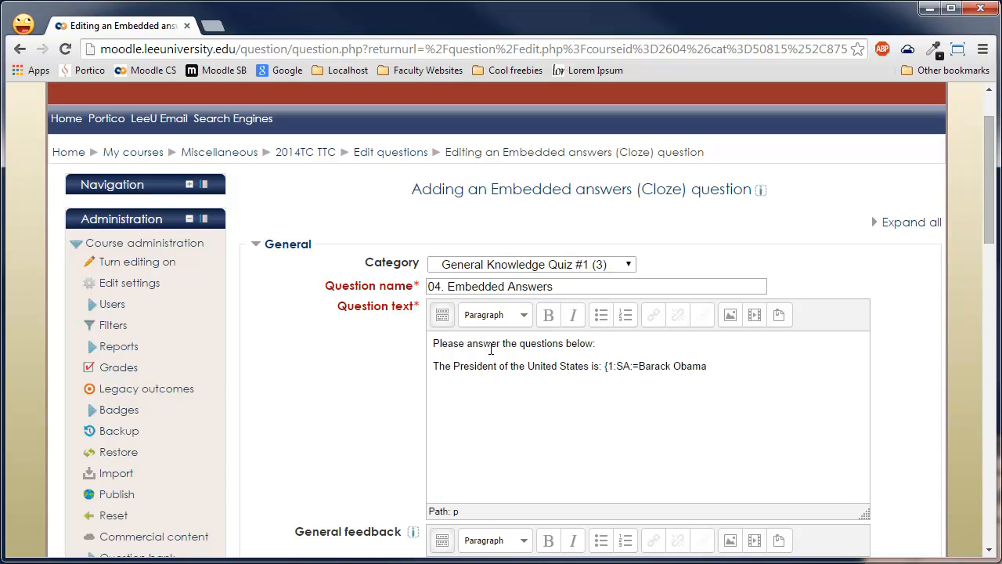
text(})
Step: Add the line "The Vice-President of the United States is:" and begin its multiple-choice code with {1:MC:Mickey Mouse
key(Return)
text(The Vice-President of the United States is:)
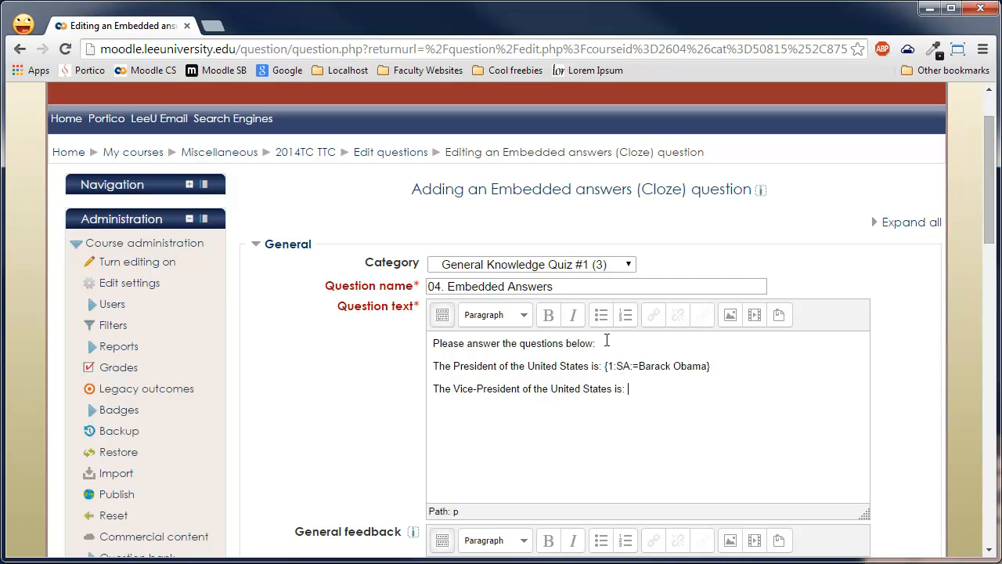
text({1)
text(:MC)
text(V)
key(BackSpace)
text(H)
key(BackSpace)
text(Mickey Mouse)
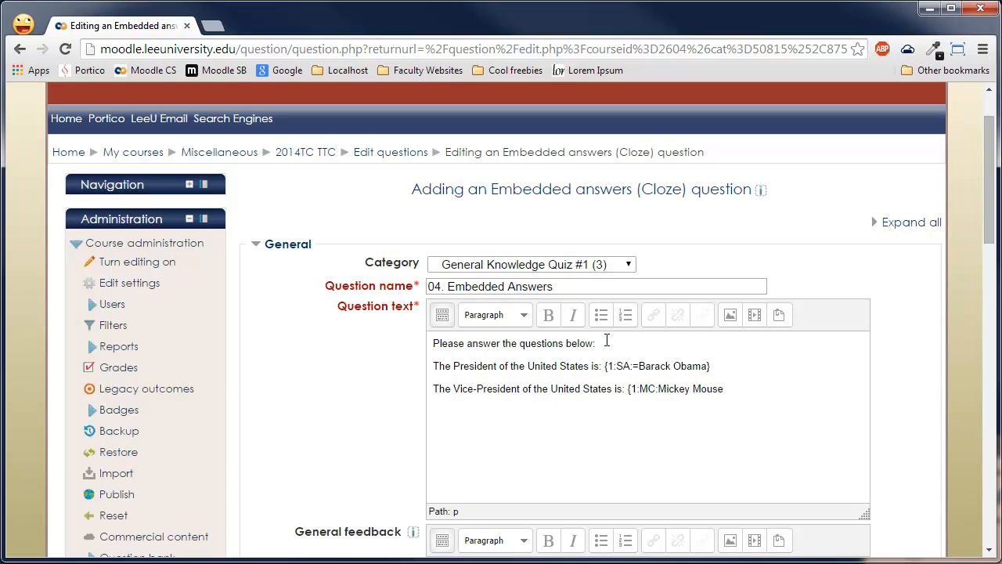
Step: Add Joe Biden, Katniss Everdeen, Gru and Hamburglar as further choices in the Vice-President code
text(Joe BidenKatnis)
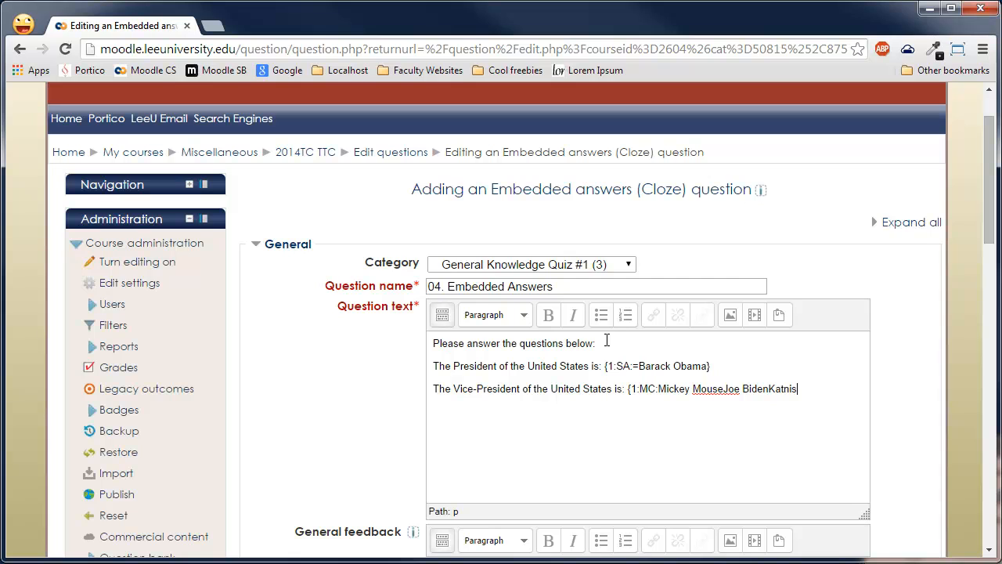
text(s Everdeen; Gru)
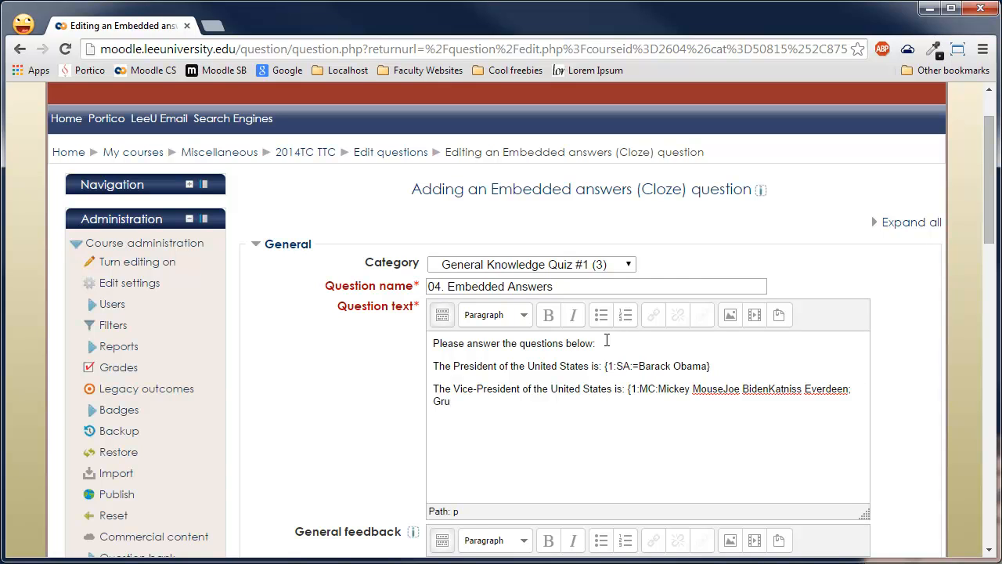
text(;)
key(BackSpace)
text(Hamburglar)
Step: Separate the Vice-President choices with tildes, mark Joe Biden correct with an equals sign, and close the code with a brace
click(724, 389)
text(~)
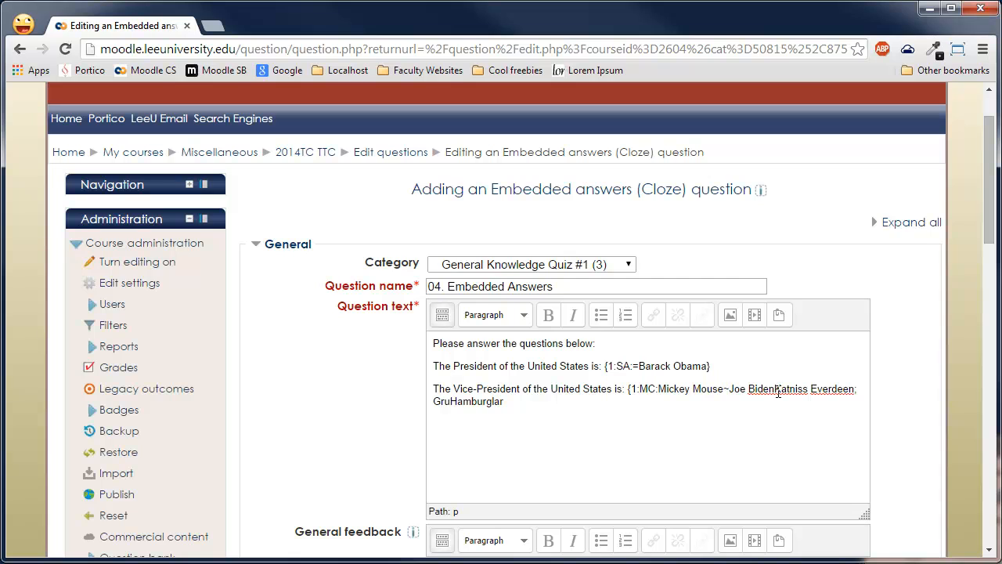
click(774, 390)
text(~)
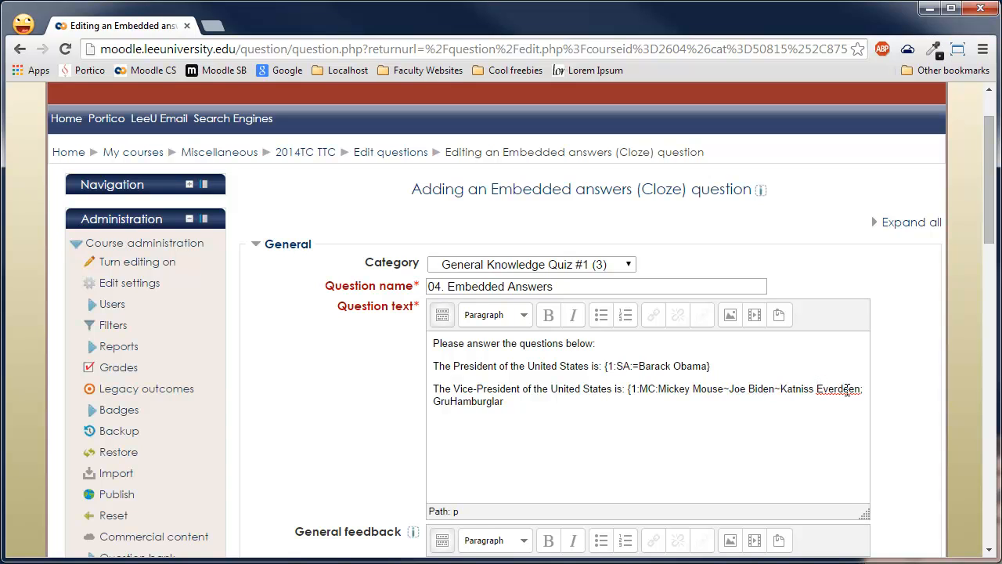
click(861, 388)
key(Delete)
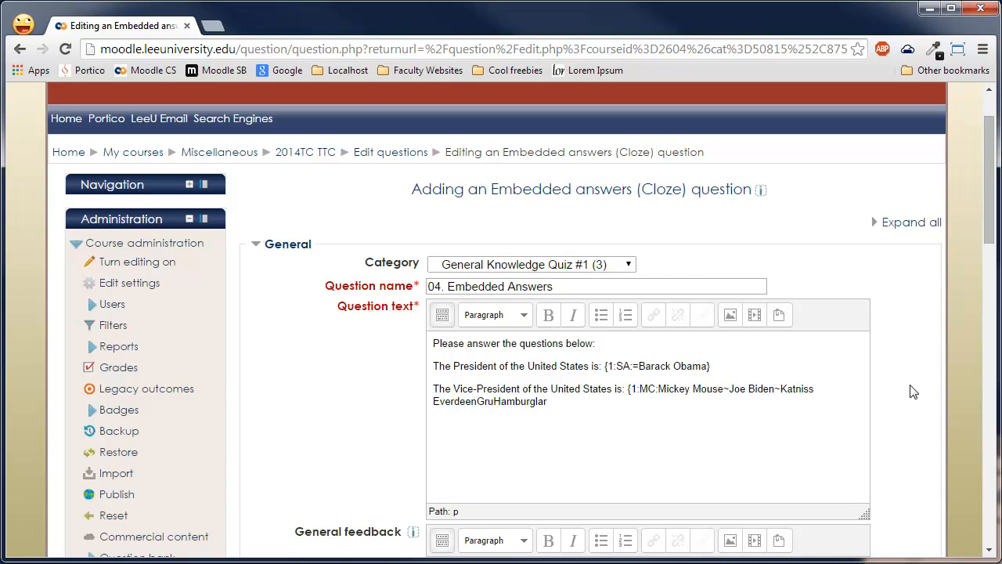
text(~)
text(~)
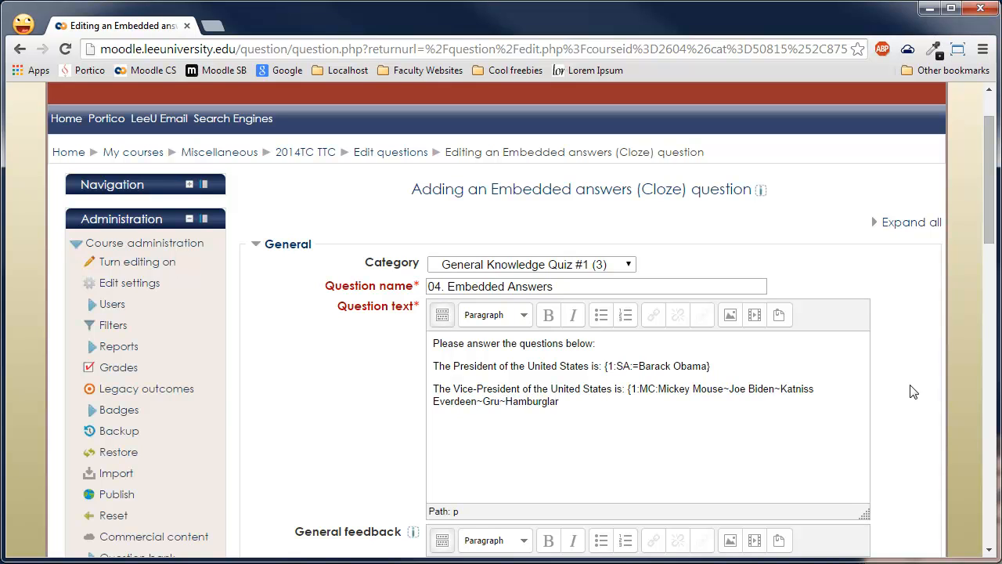
text(})
text(=)
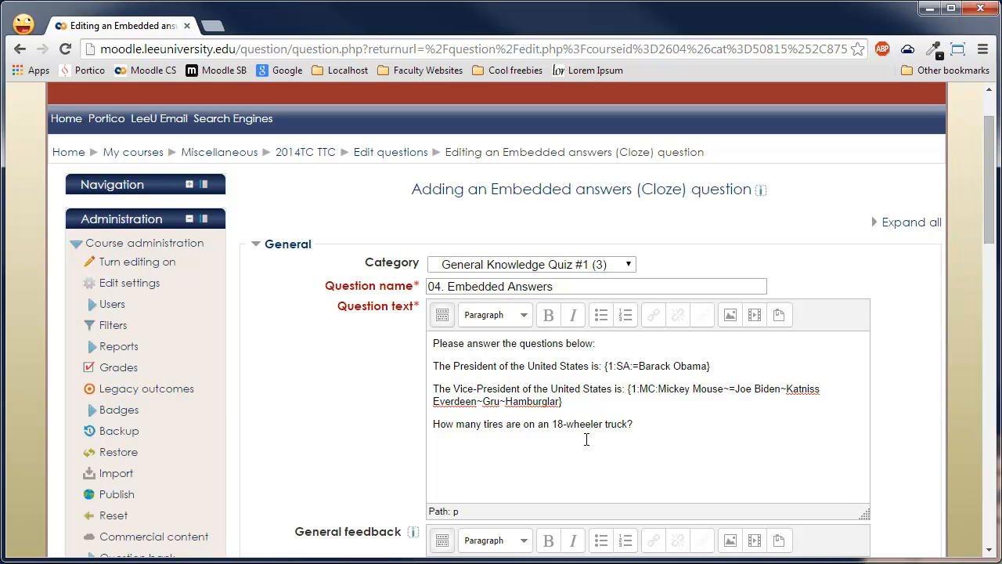
Step: Complete the line "How many tires are on an 18-wheeler truck?" with the numerical code {1:NM:=18}
text({1:NM:)
text(=18)
text(})
Step: Decode and verify the question text to generate its embedded sub-question sections
scroll(534, 371, down, 3)
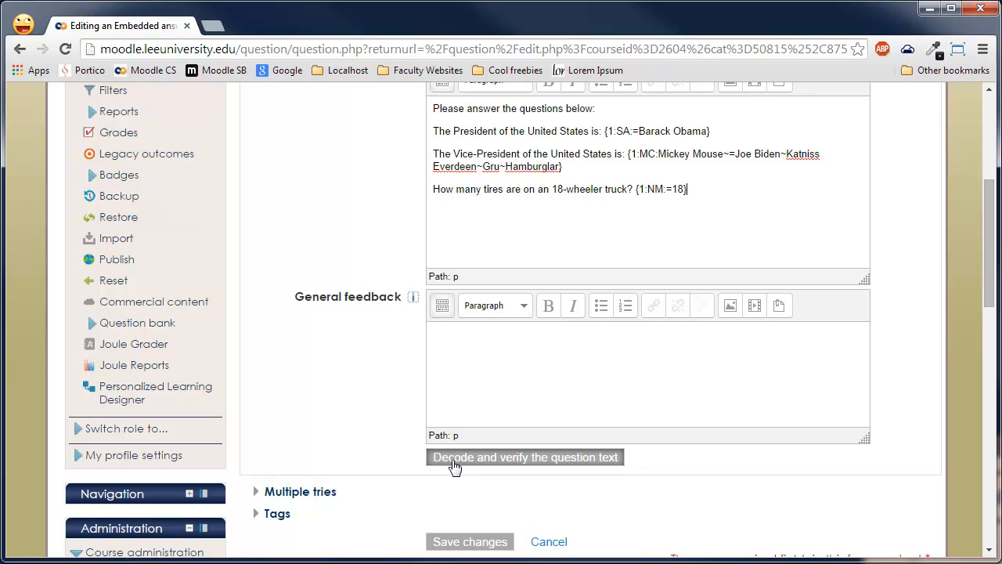
click(454, 466)
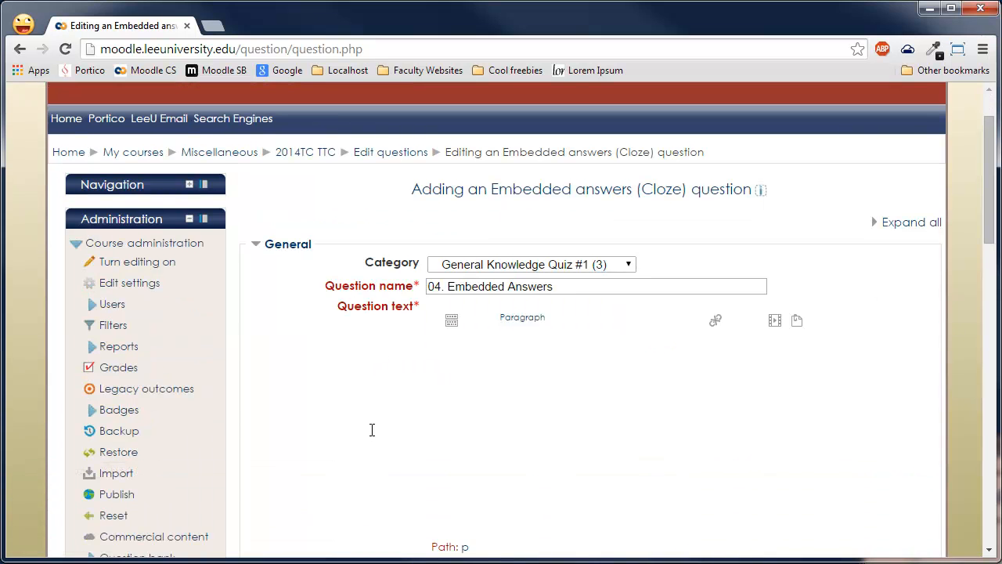
scroll(375, 436, down, 4)
scroll(374, 436, down, 2)
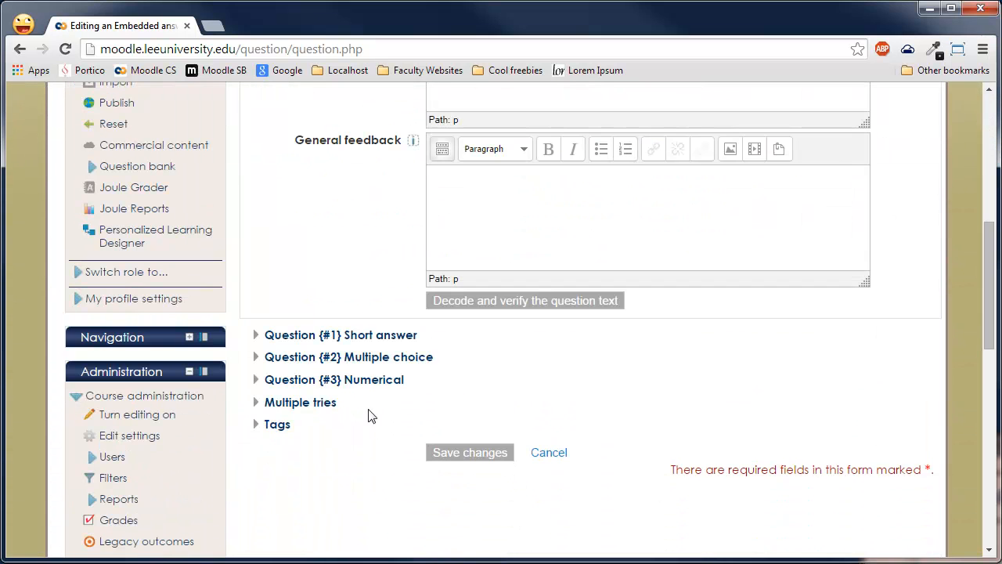
Step: Expand the short answer, multiple choice and numerical sub-questions and review their definitions, answers and grades
click(280, 338)
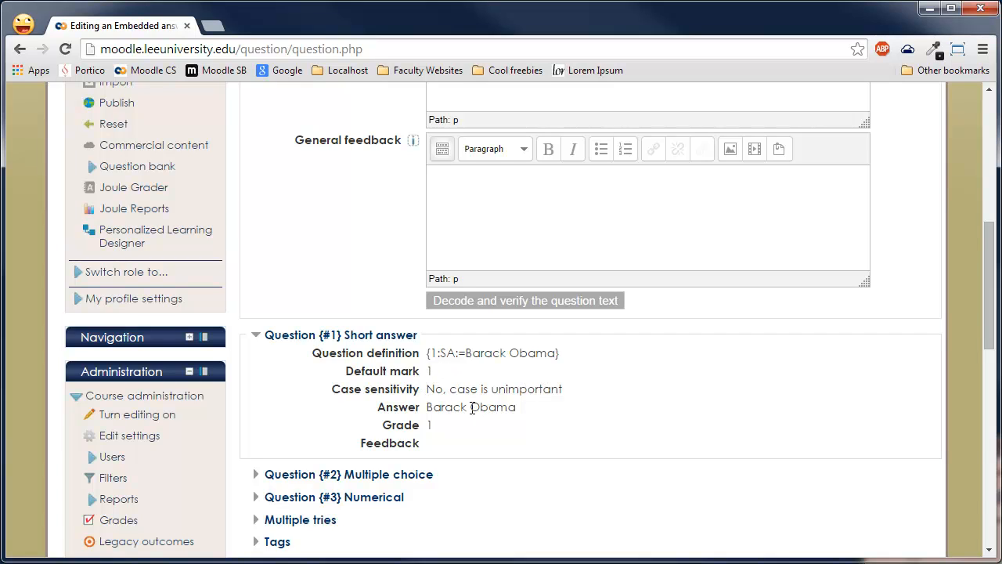
click(413, 480)
scroll(446, 396, down, 2)
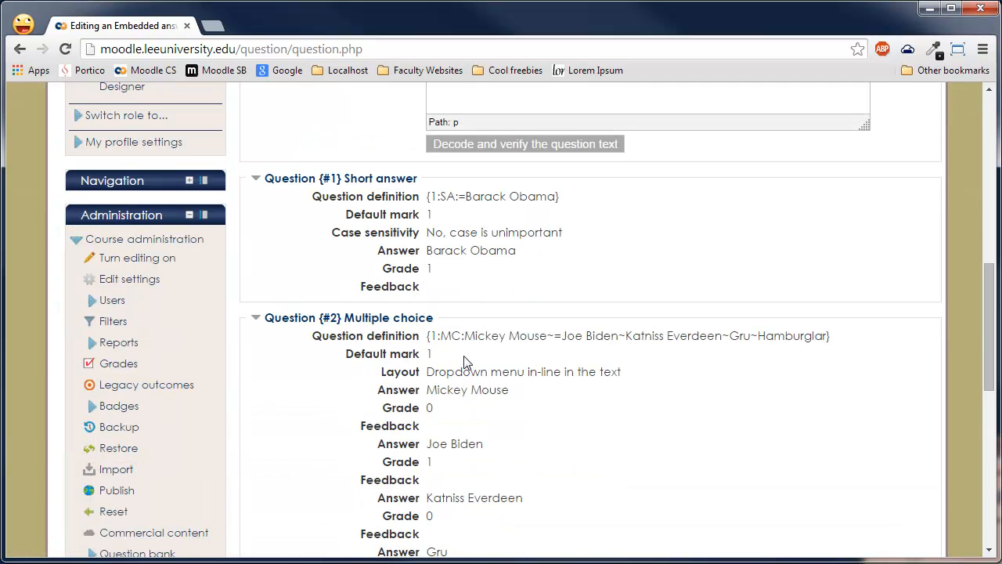
scroll(479, 335, down, 1)
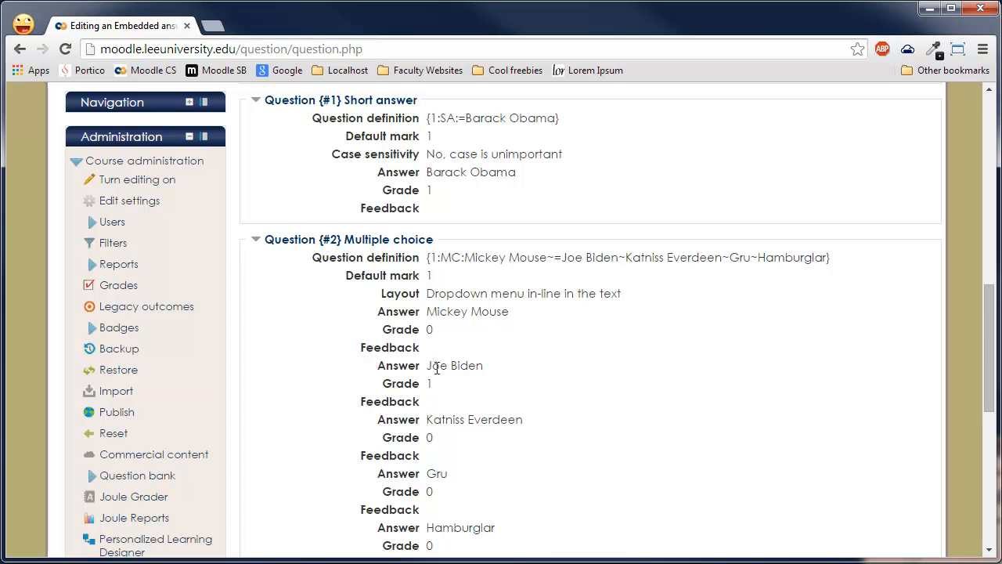
scroll(439, 393, down, 1)
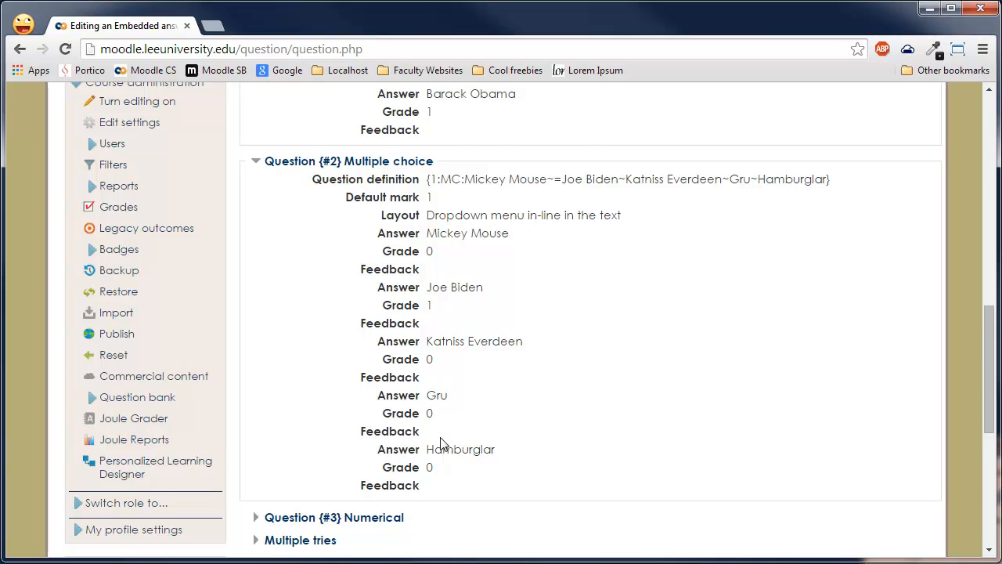
scroll(441, 443, down, 1)
click(384, 439)
scroll(392, 423, down, 2)
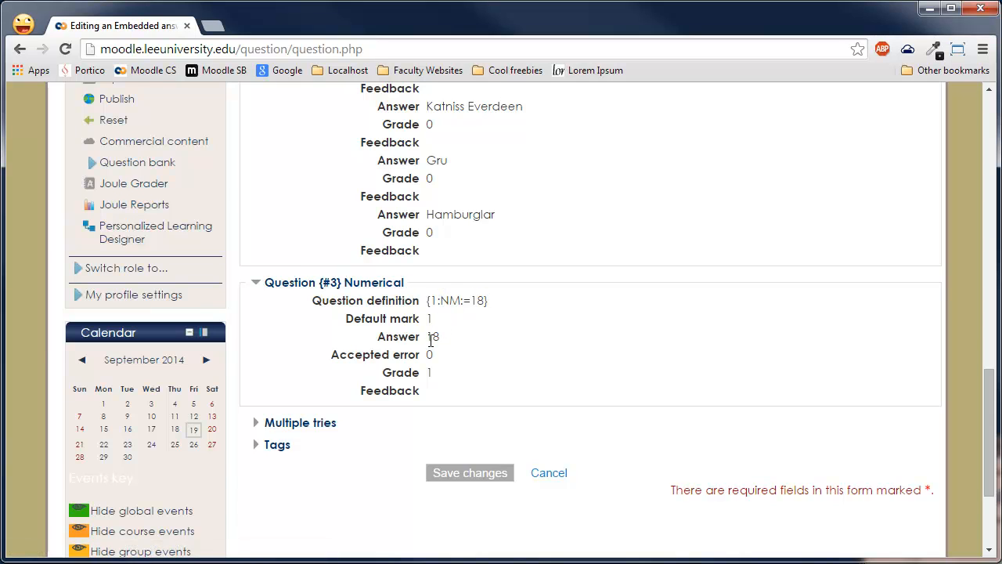
Step: Save the embedded answers question and check its entry in the question bank
click(446, 473)
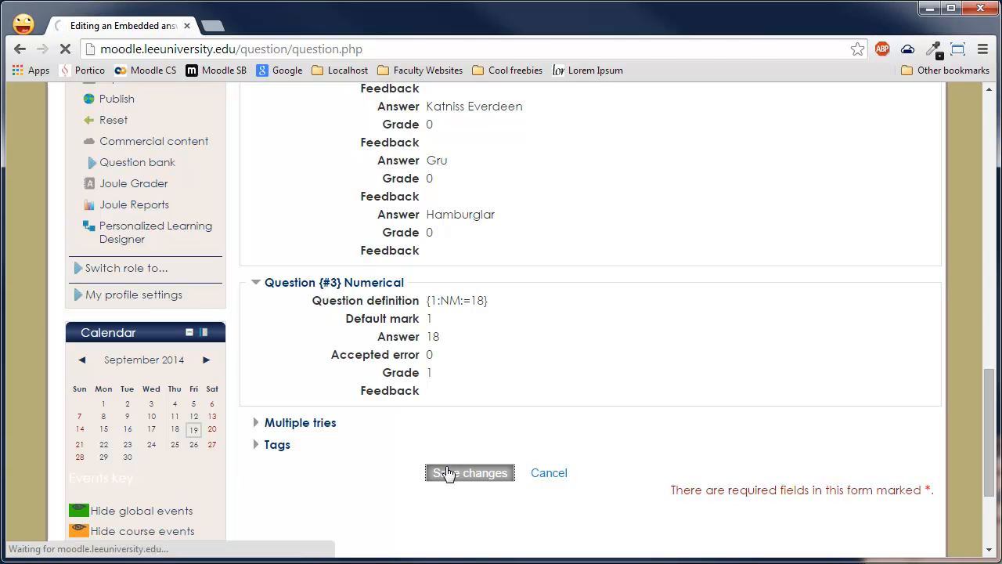
scroll(449, 461, down, 1)
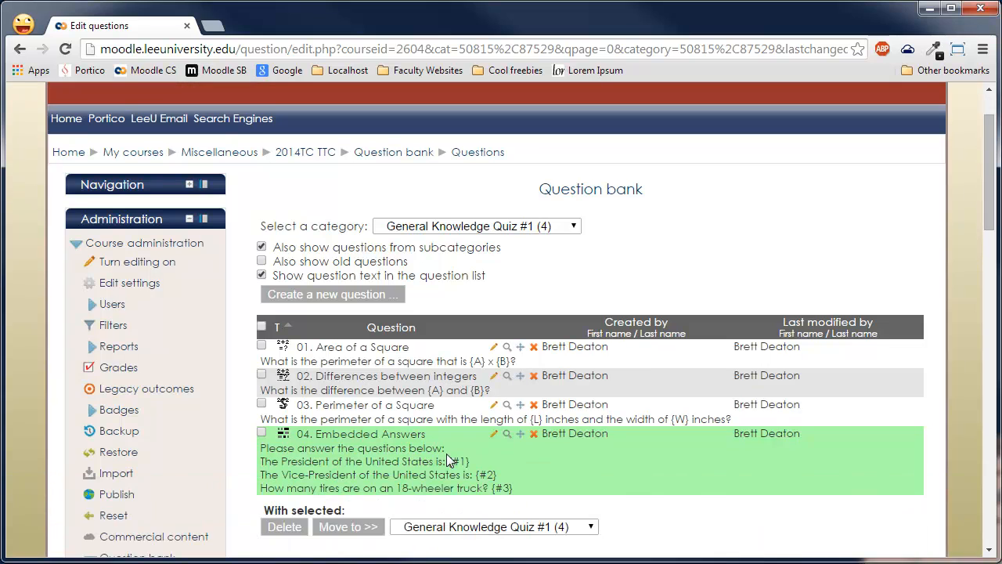